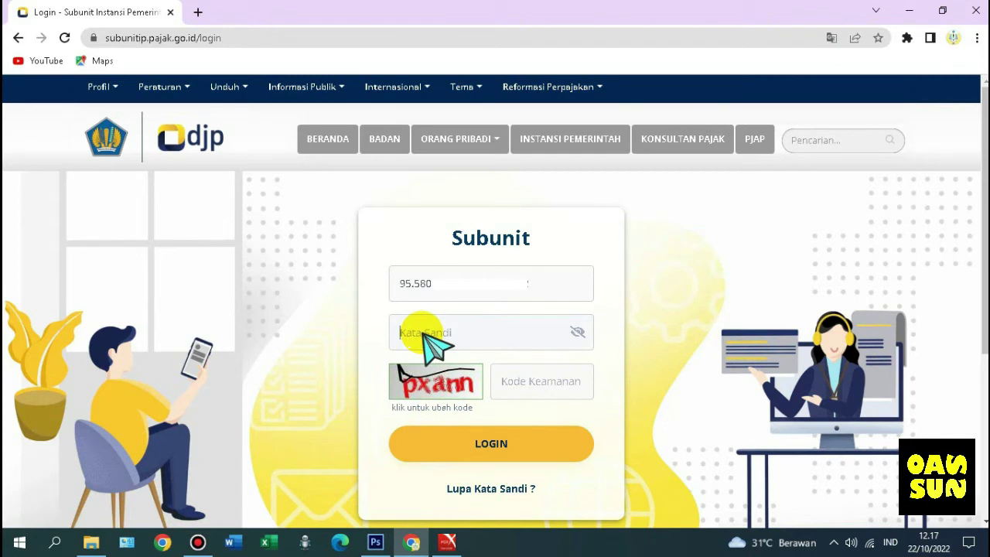
Log in to the sub-unit account with the pasted password and the on-screen security code
key("ctrl+v")
left_click(526, 382)
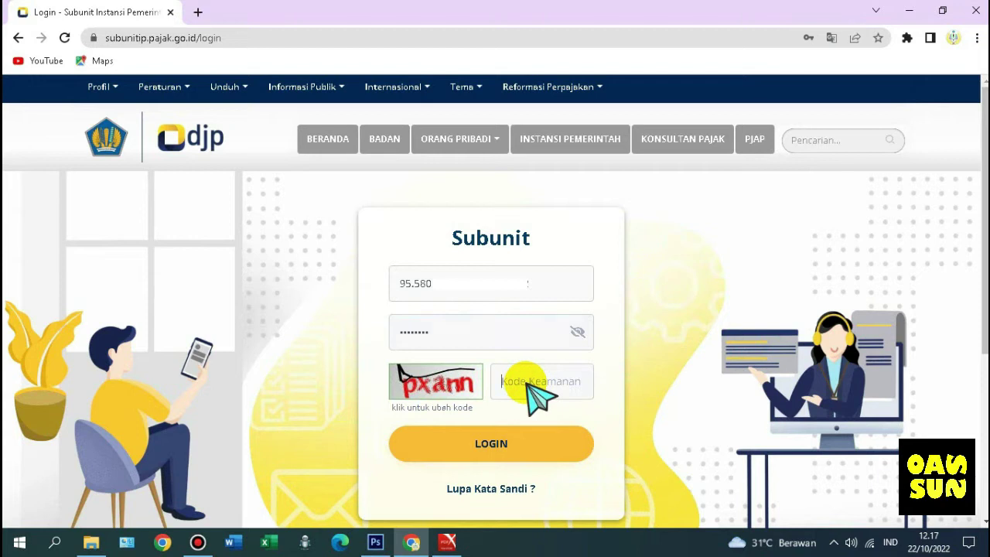
type("p")
key("BackSpace")
type("pxann")
left_click(485, 443)
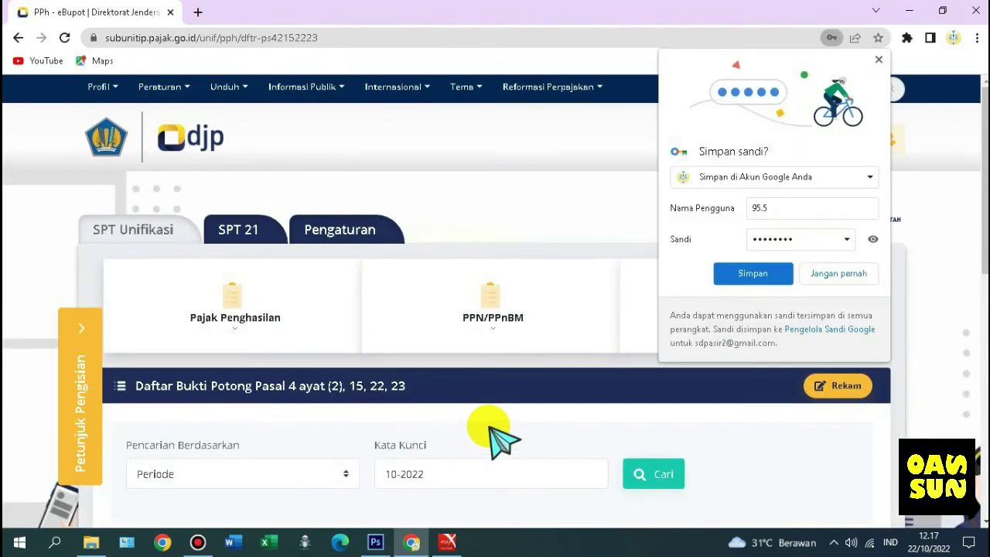
Save the login password in Chrome and go to the Pengaturan settings page
left_click(748, 273)
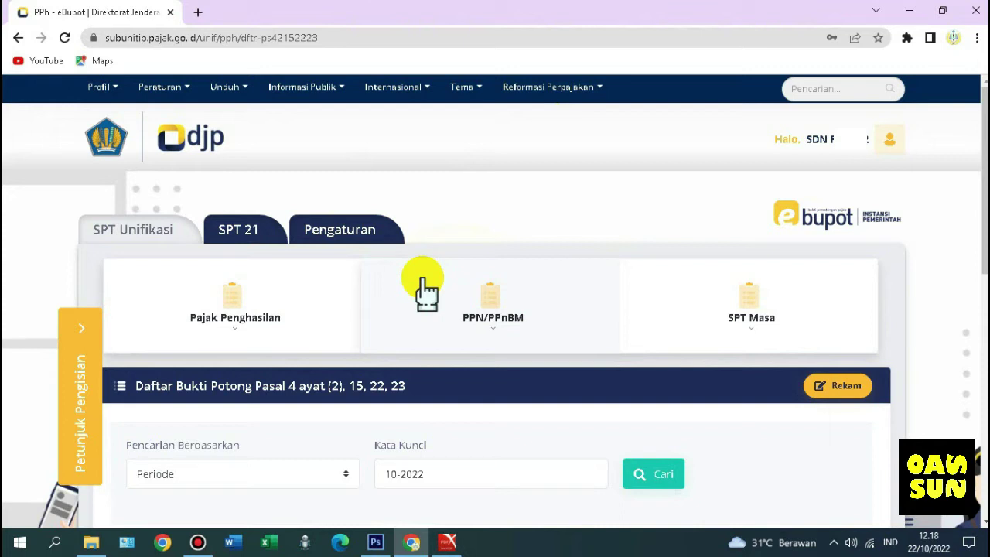
left_click(340, 232)
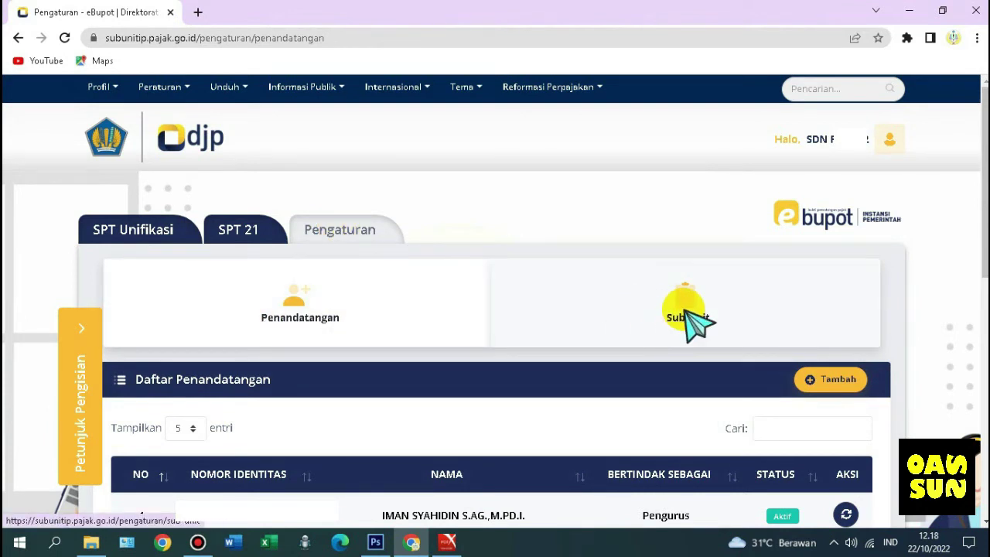
Open the Penandatangan signer list and start a new signer record with Tambah
left_click(303, 320)
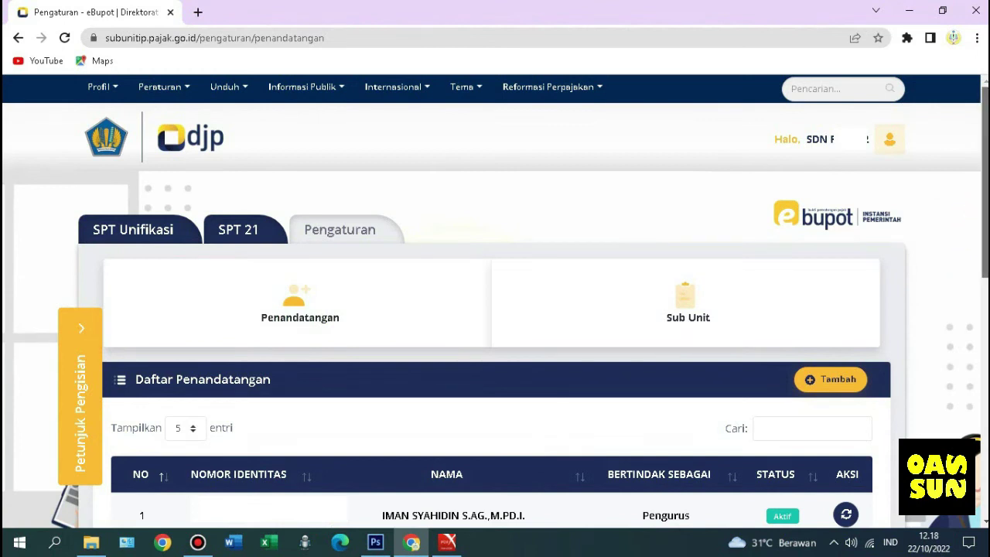
scroll(986, 244, "down", 1)
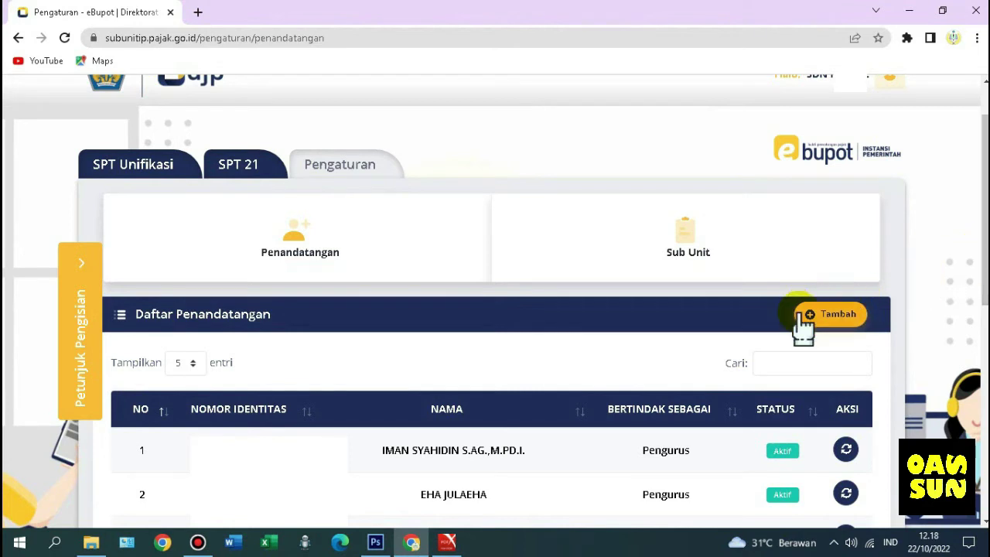
left_click(838, 316)
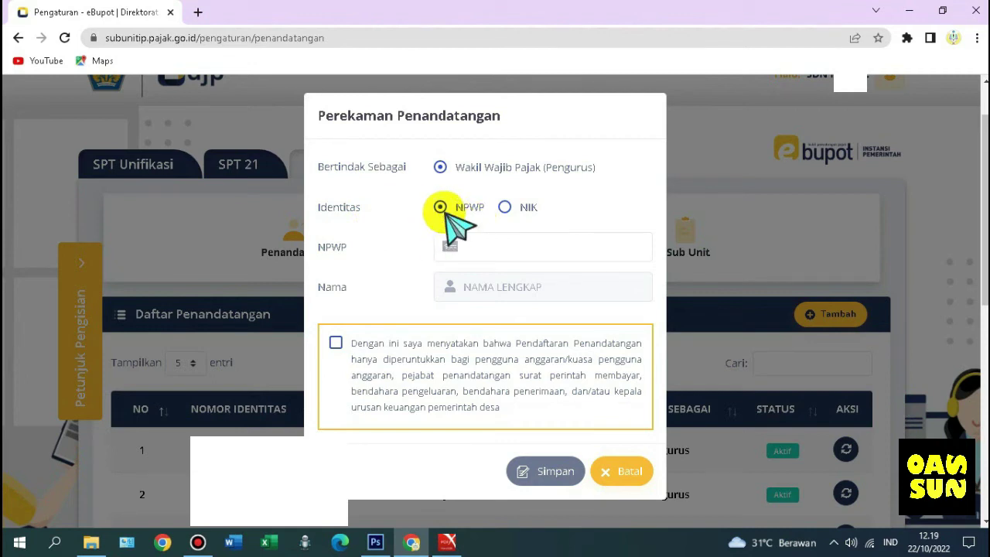
Enter the new Pengurus signer's NPWP, accept the declaration, and save the signer record
left_click(456, 249)
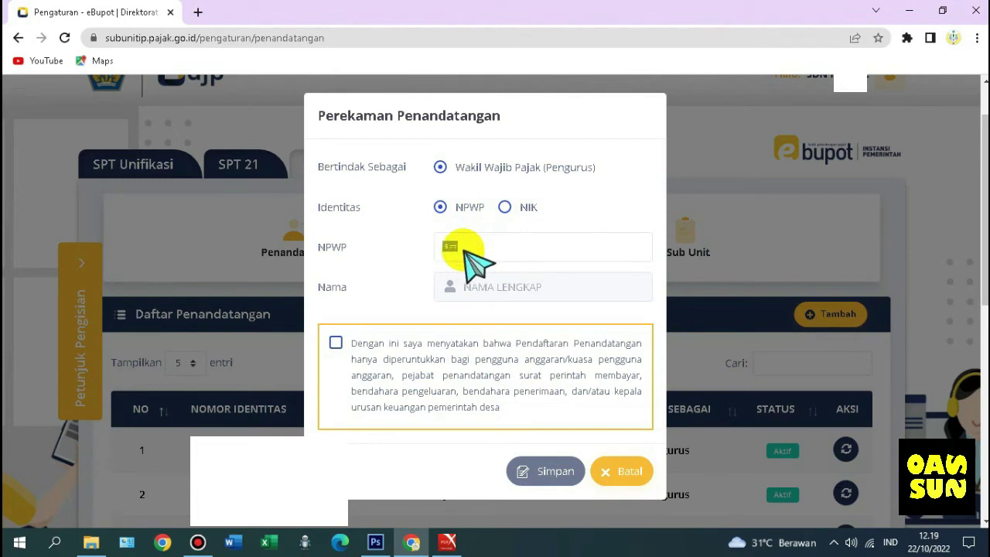
left_click(470, 249)
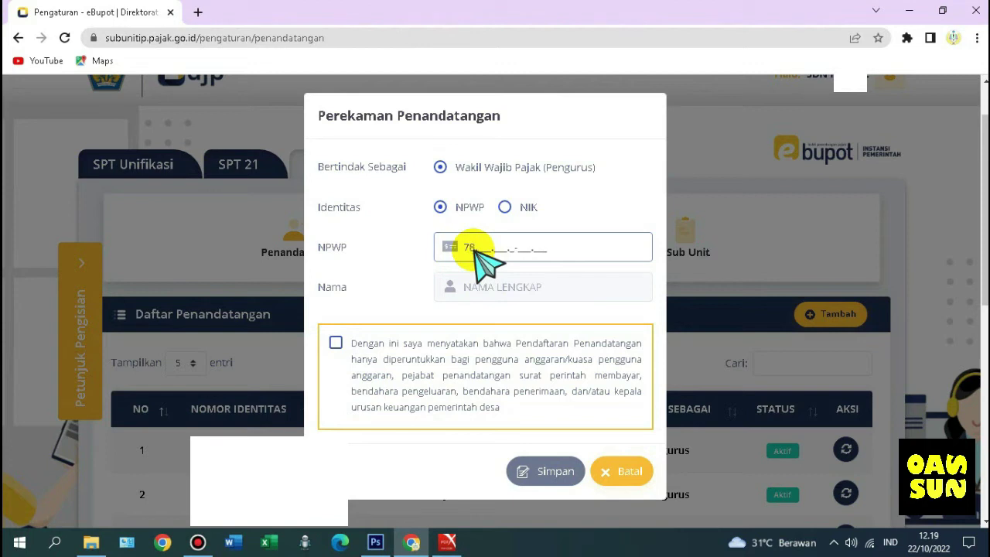
key("BackSpace")
key("BackSpace")
key("ctrl+v")
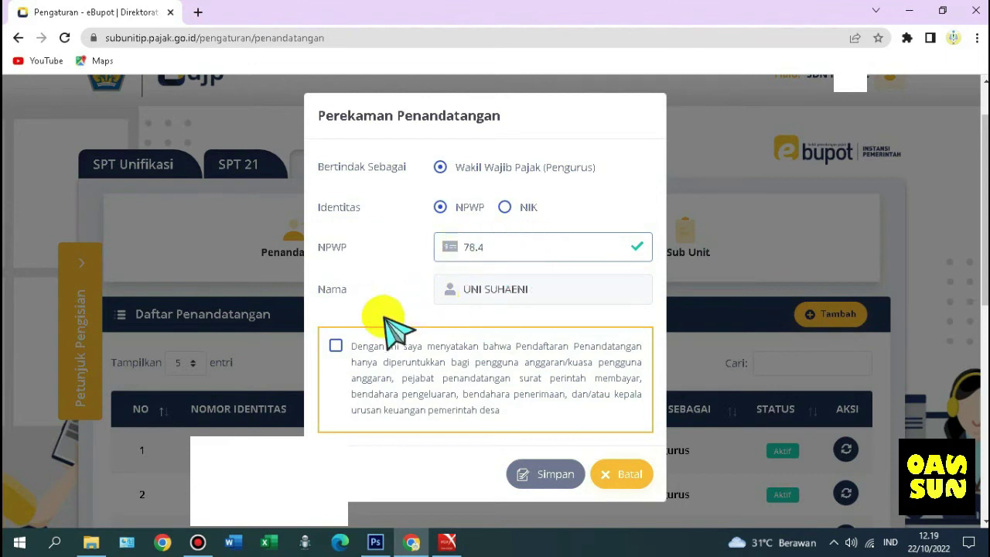
left_click(337, 345)
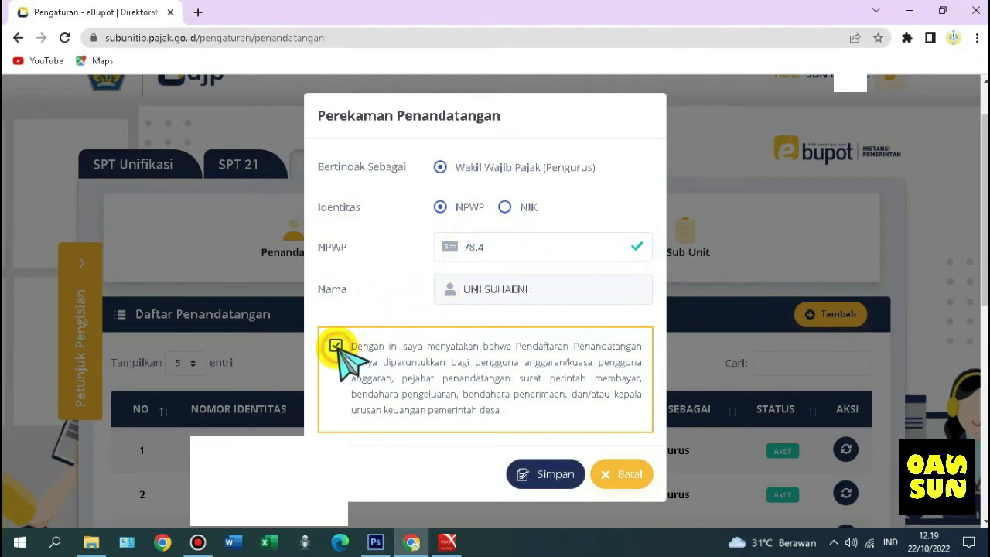
left_click(542, 474)
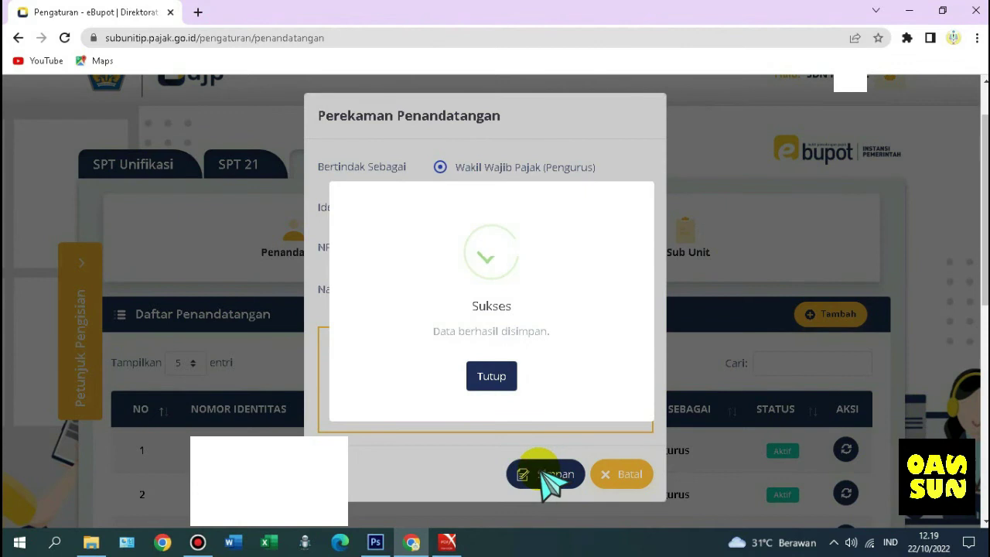
left_click(491, 378)
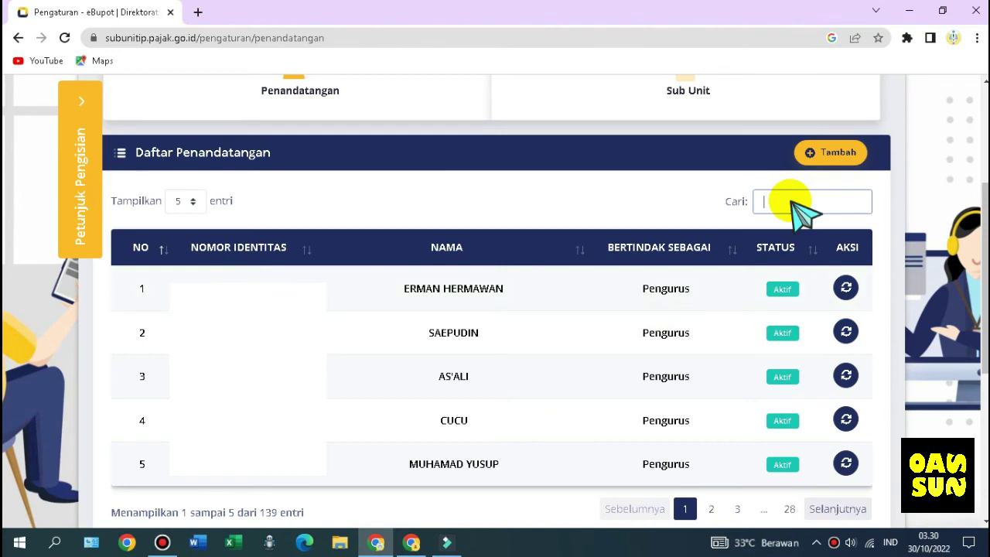
Search the signer list by the new signer's name fragment, leaving 4 of 139 entries
type("uni")
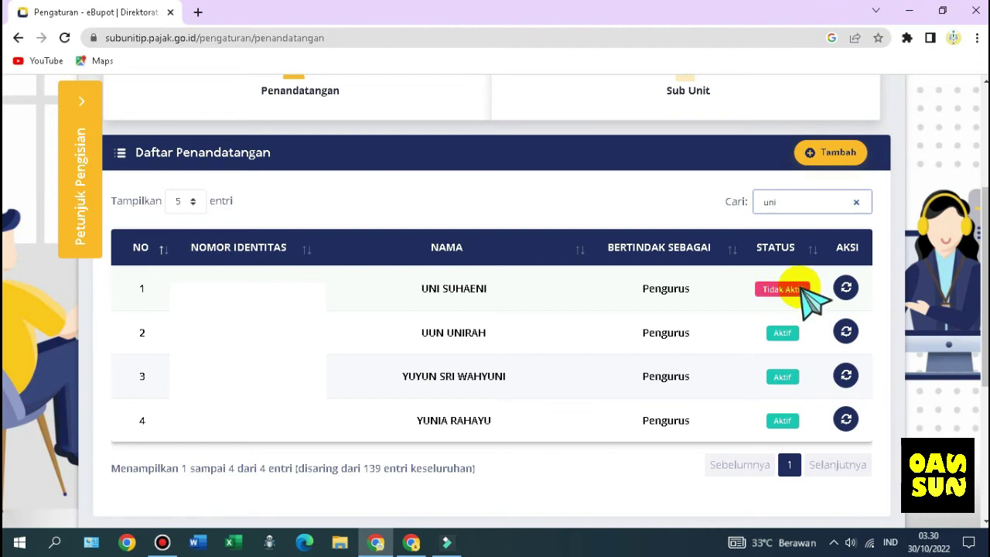
Switch the first-row Tidak Aktif signer to Aktif and close the Berhasil confirmation
left_click(846, 288)
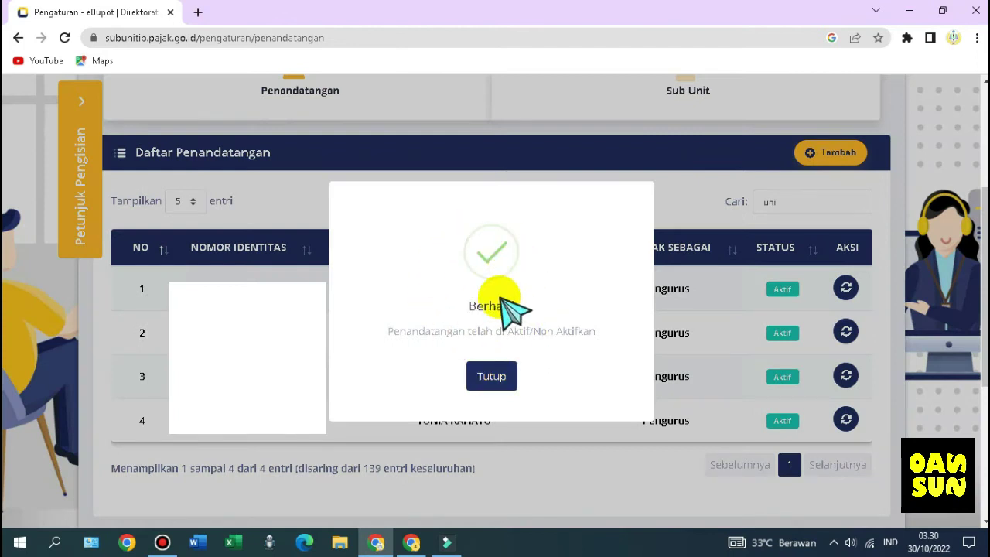
left_click(495, 377)
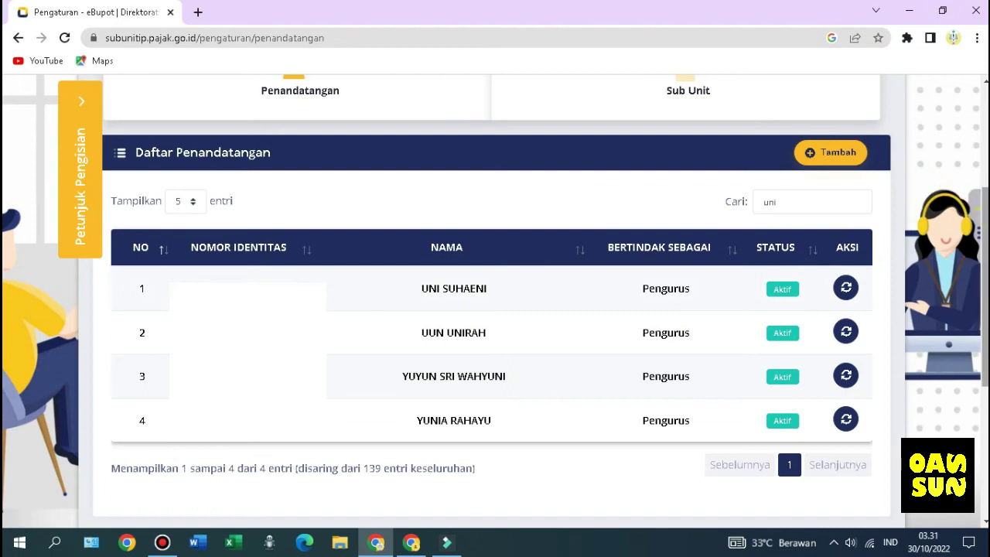
scroll(978, 163, "up", 2)
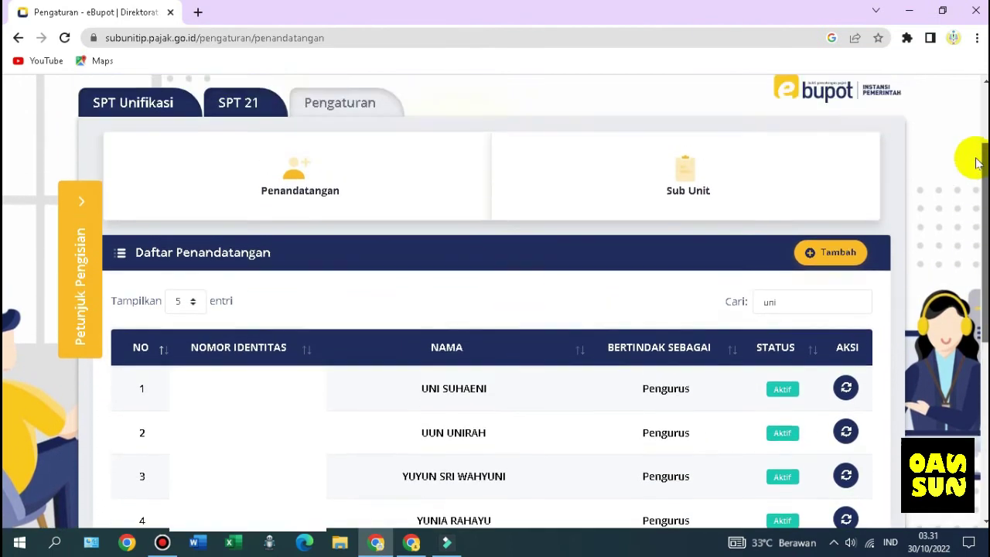
Go to the Sub Unit card under Pengaturan to view the Data Sub Unit details
left_click_drag(978, 163, 972, 126)
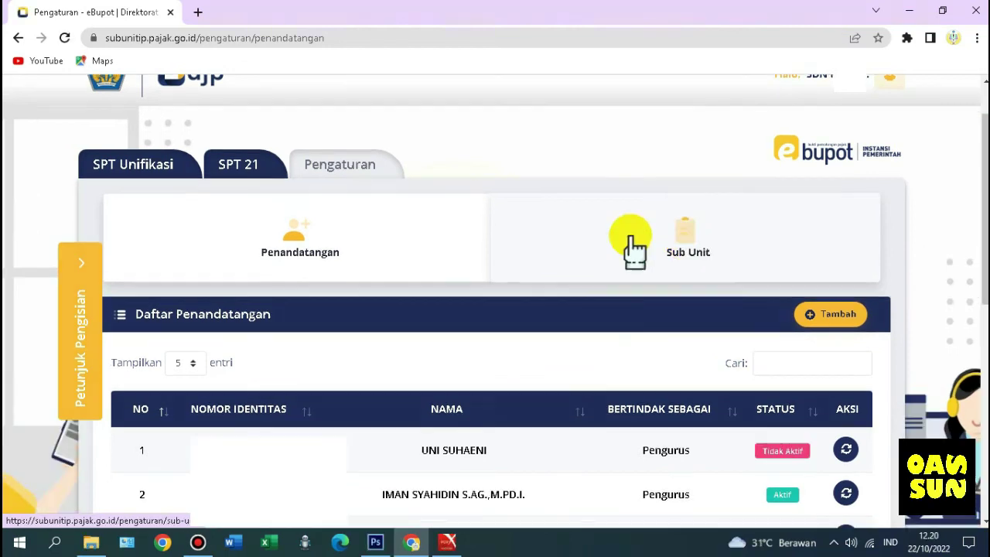
left_click(634, 246)
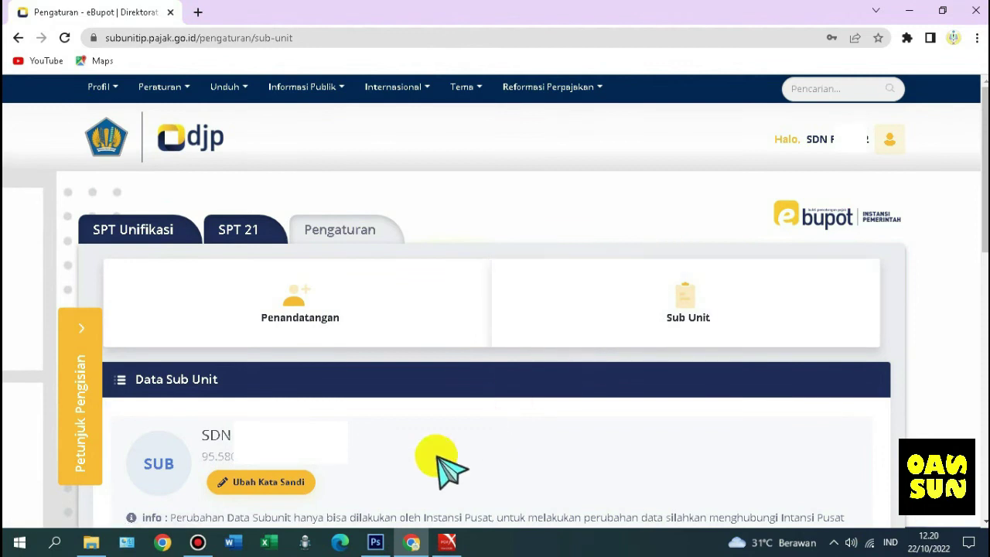
In Ubah Kata Sandi, fill the old password from saved passwords and begin the new password
left_click(271, 487)
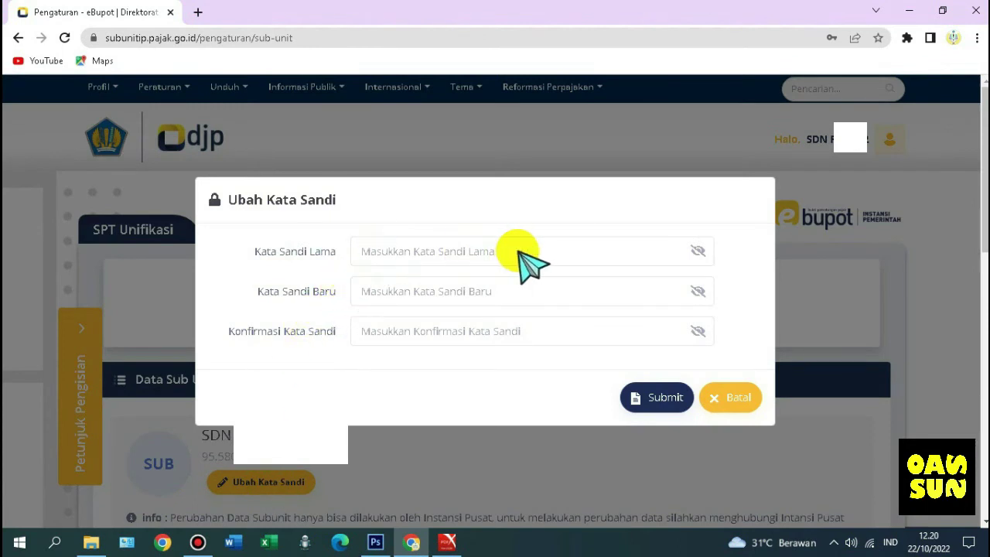
left_click(485, 260)
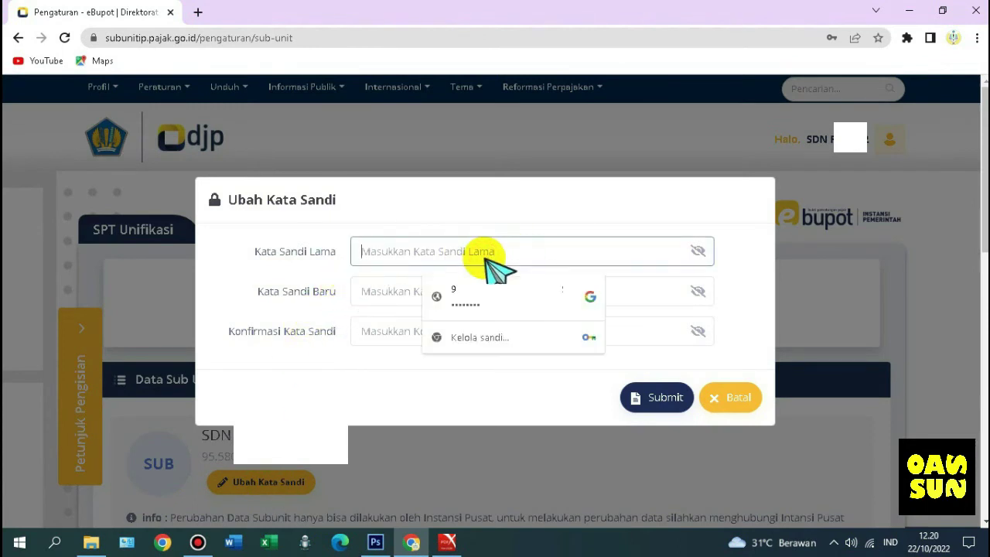
left_click(464, 298)
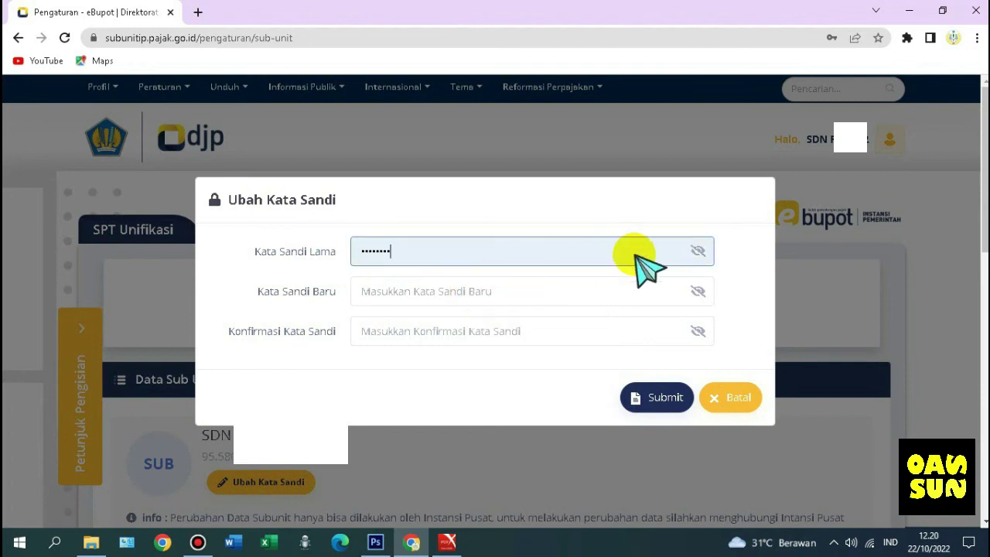
left_click(698, 251)
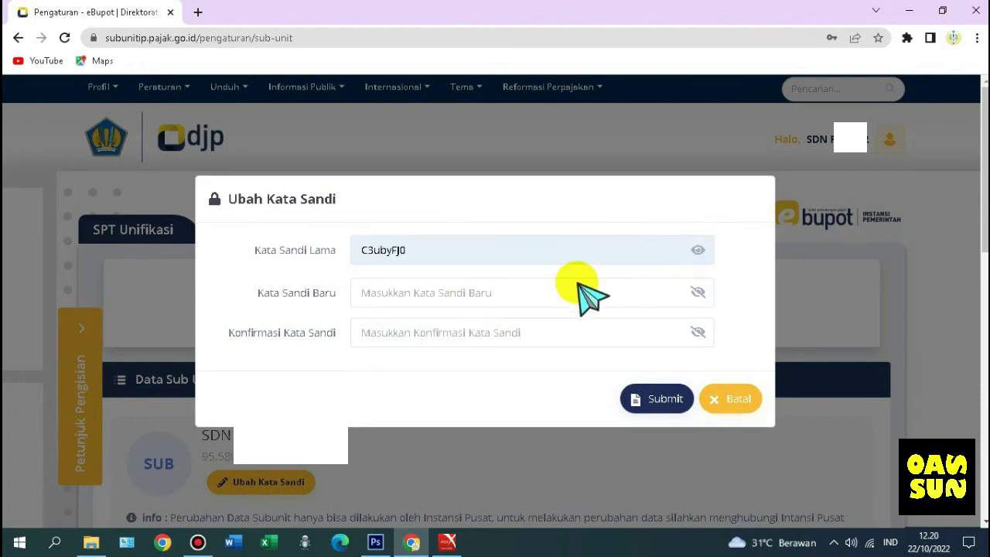
left_click(698, 292)
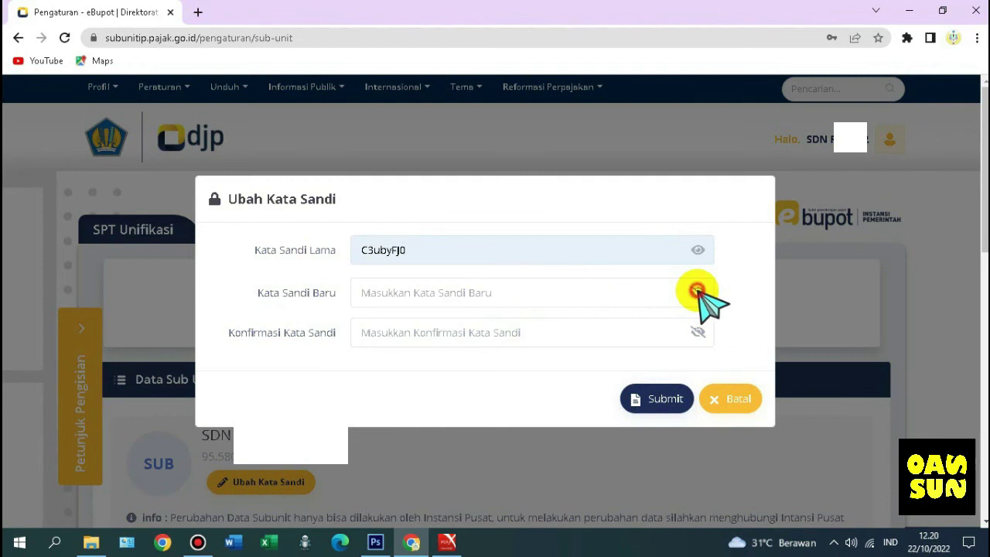
left_click(594, 294)
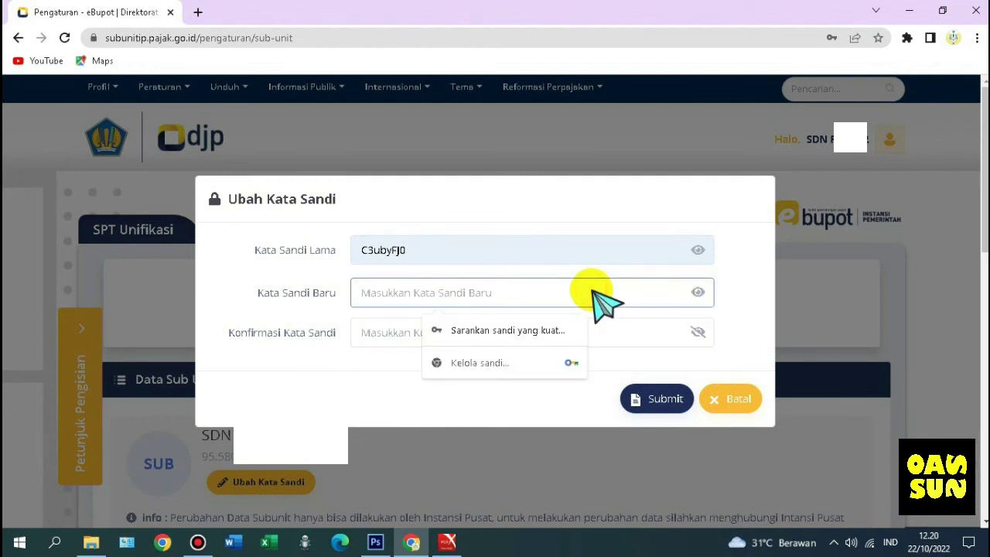
type("S")
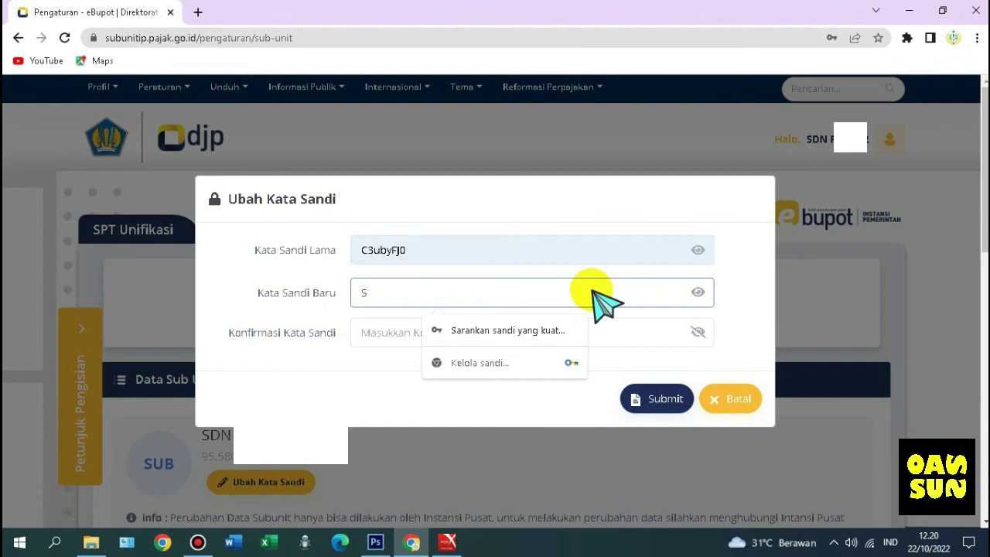